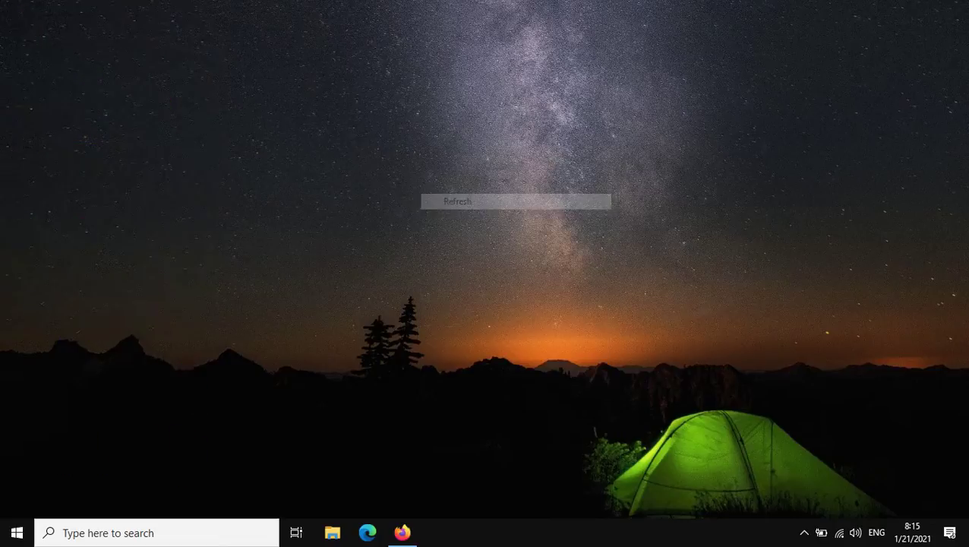
In Firefox, accept the JDK 8u111 with NetBeans 8.2 license agreement and download the Windows x64 installer, jdk-8u111-nb-8_2-windows-x64.exe
click(402, 532)
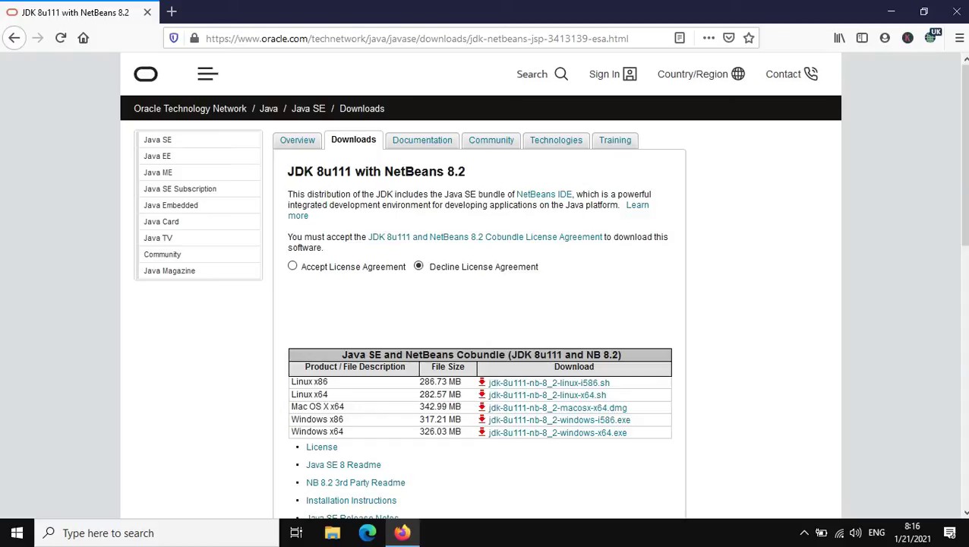
click(292, 266)
scroll(292, 266, down, 2)
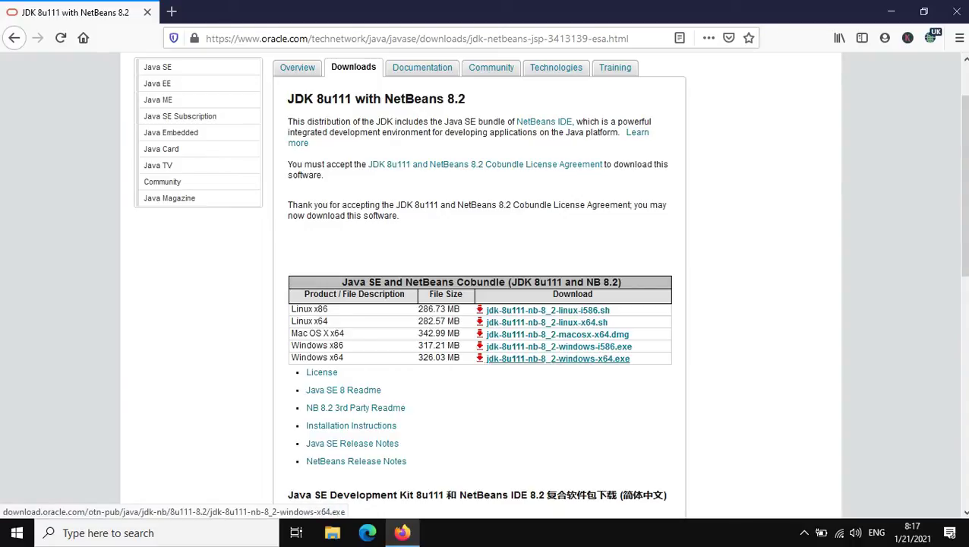
click(558, 359)
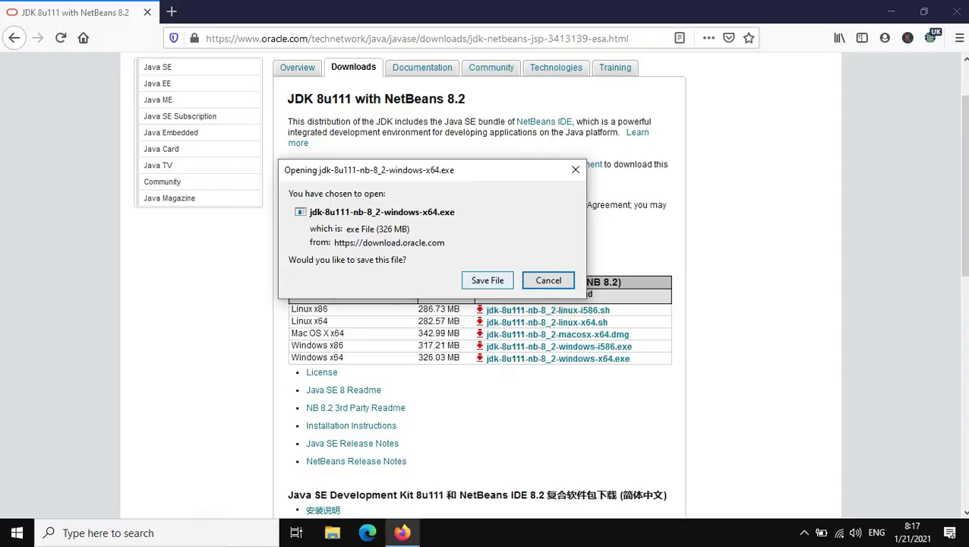
key(Return)
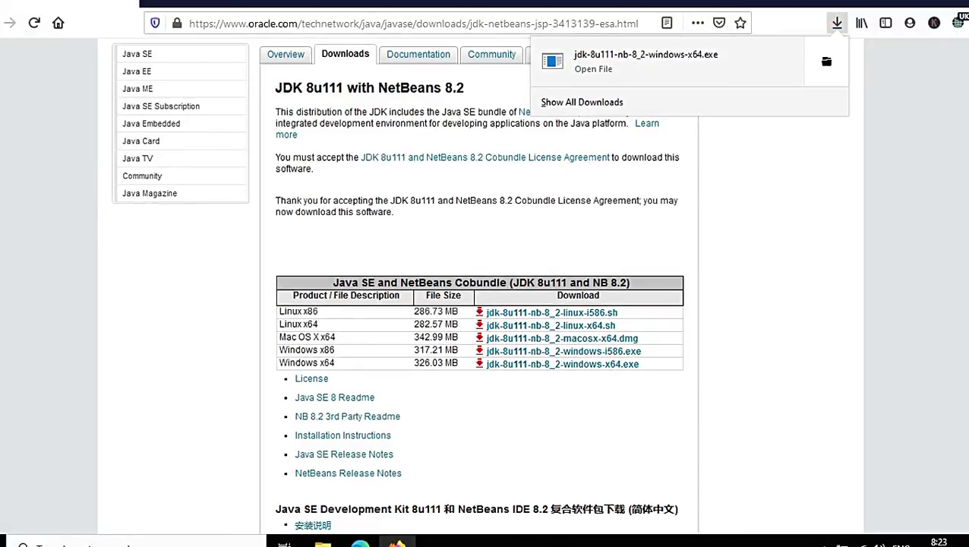
Launch the downloaded jdk-8u111-nb-8_2-windows-x64 installer from its containing folder and minimize the folder and browser windows
right_click(644, 73)
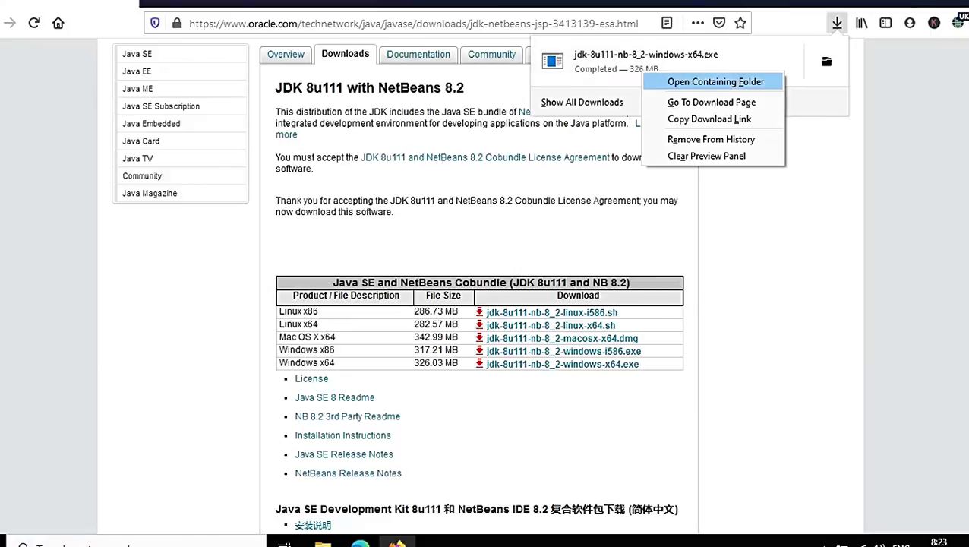
click(716, 81)
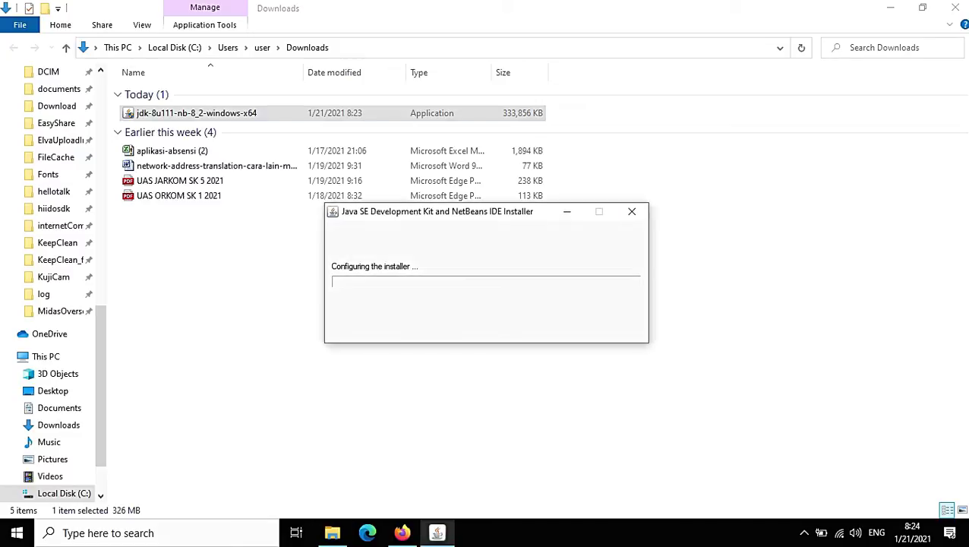
click(890, 8)
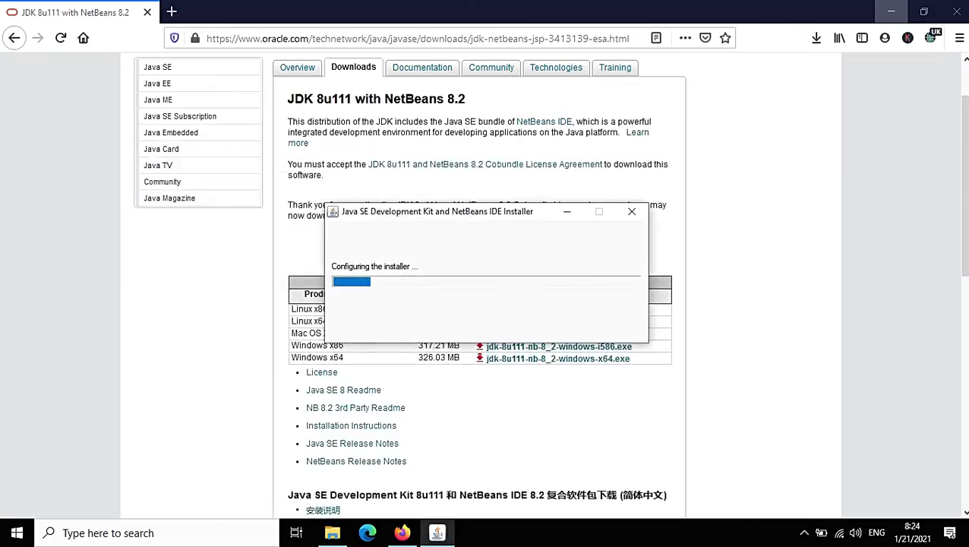
click(890, 8)
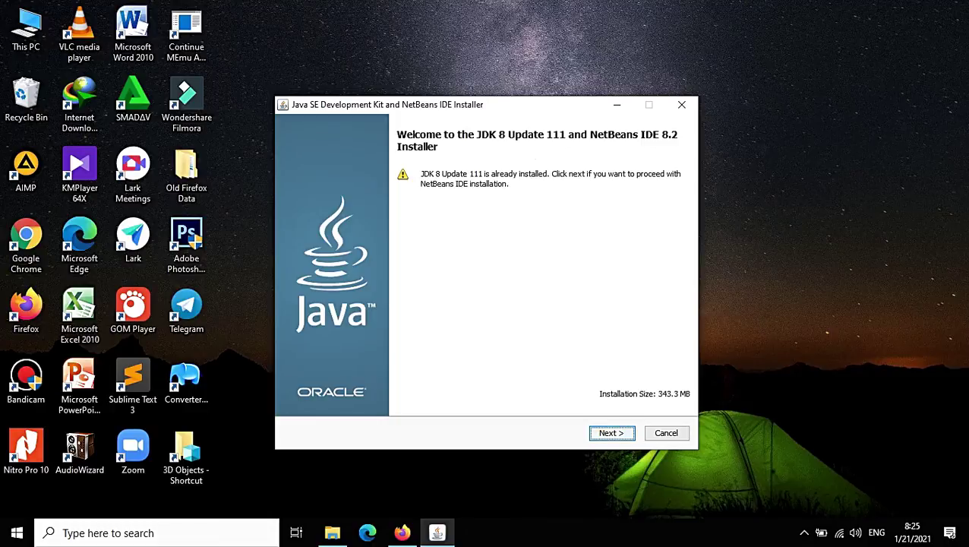
Install NetBeans IDE 8.2 in C:\Program Files\NetBeans 8.2 with jdk1.8.0_111, and finish setup without contributing anonymous usage data
key(Return)
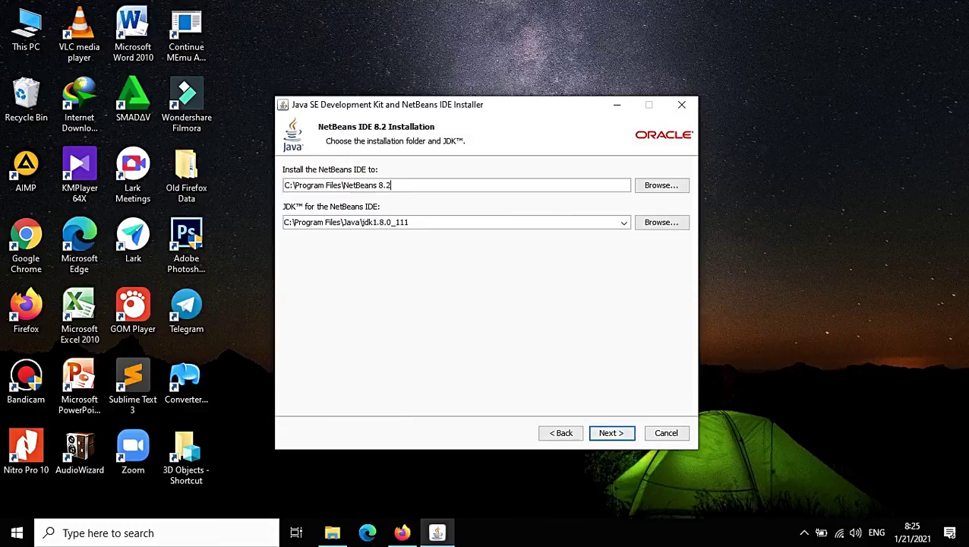
key(Return)
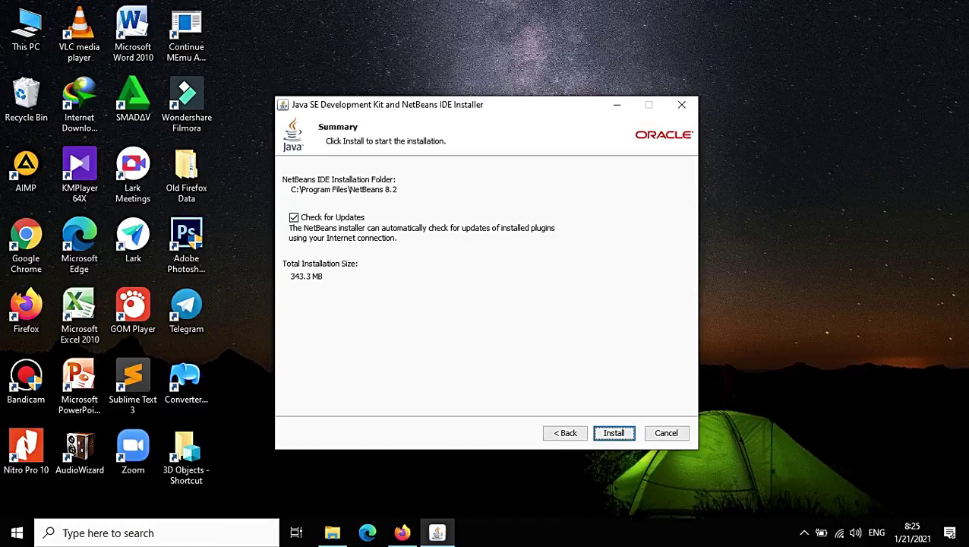
click(614, 433)
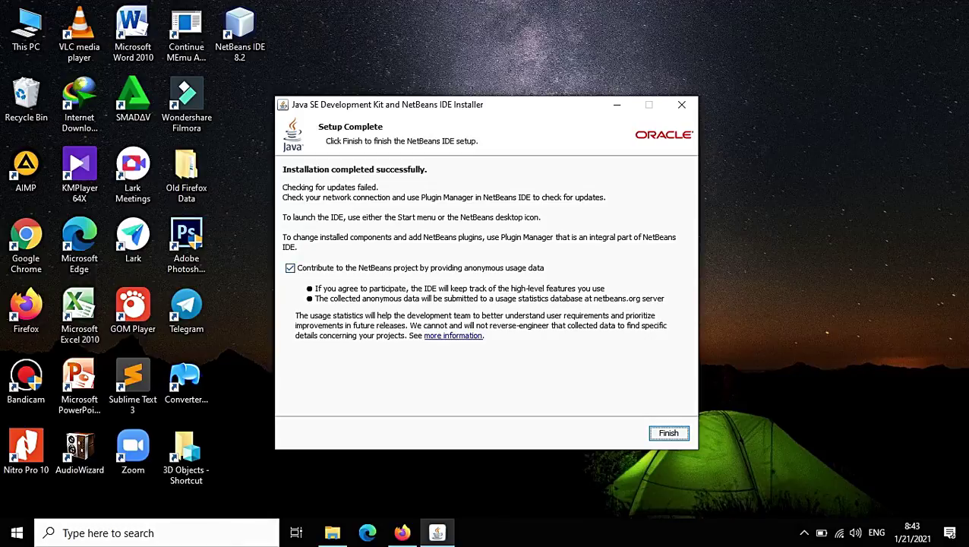
click(290, 268)
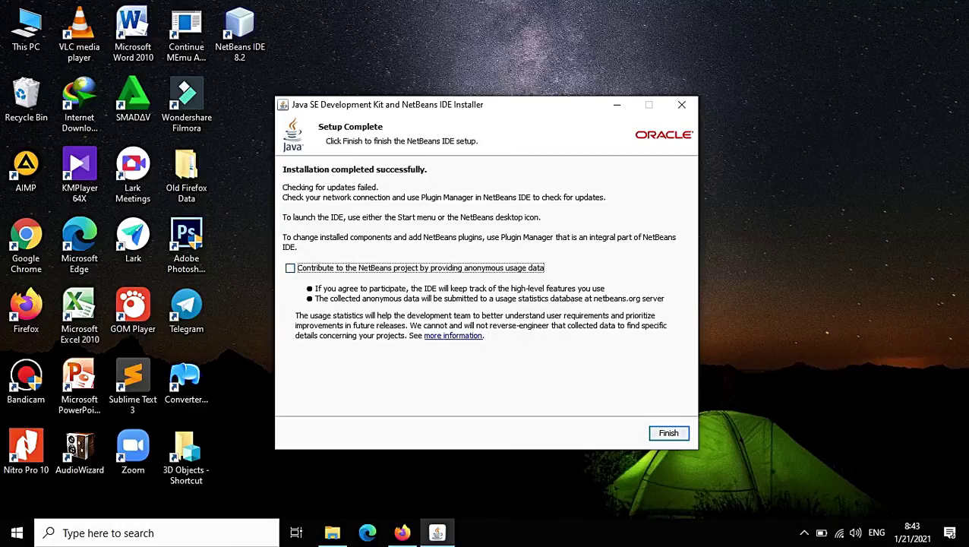
key(Return)
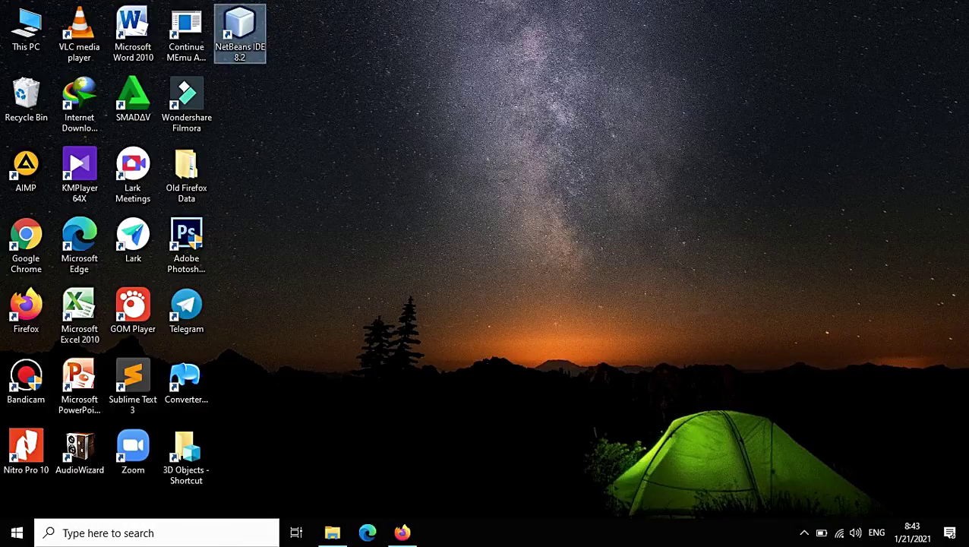
right_click(412, 226)
click(455, 270)
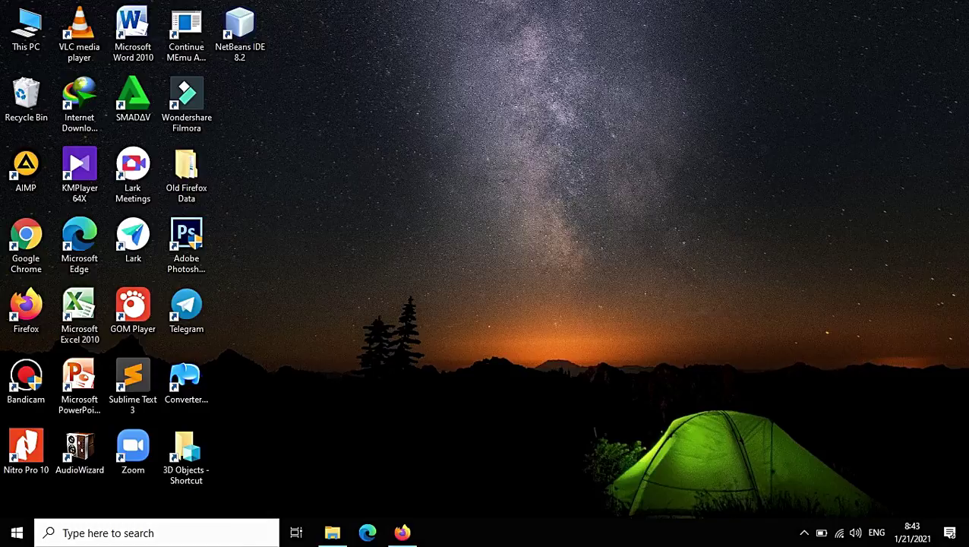
right_click(461, 268)
click(479, 314)
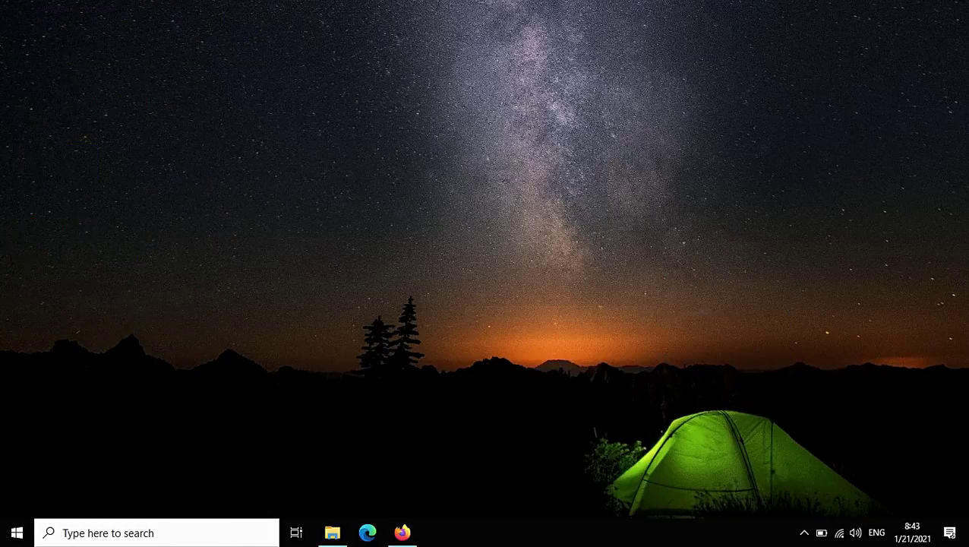
right_click(460, 226)
click(499, 269)
right_click(372, 182)
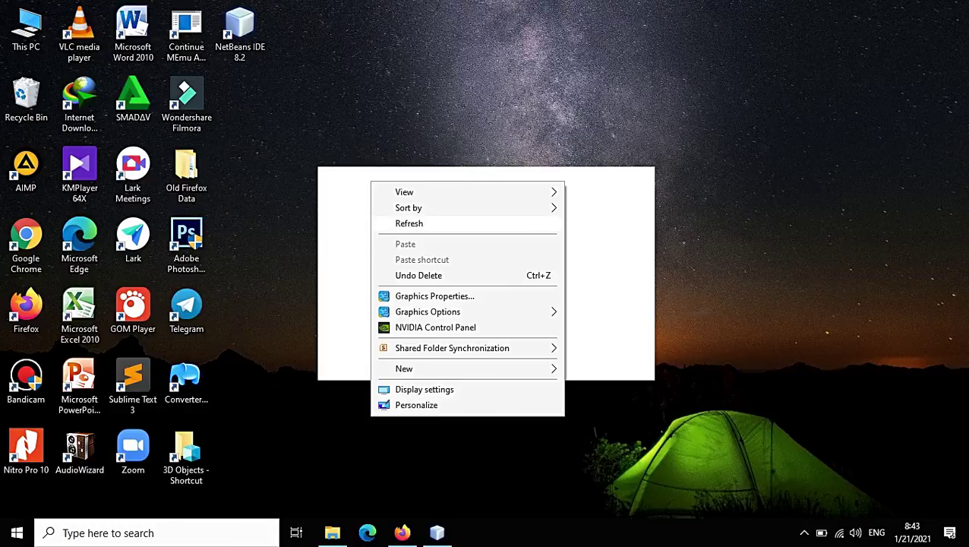
click(400, 223)
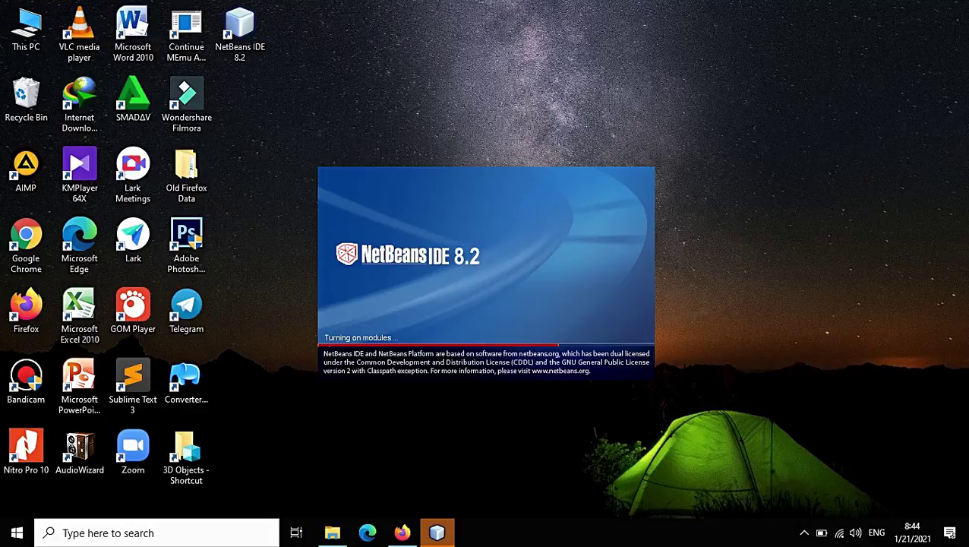
right_click(438, 97)
click(465, 142)
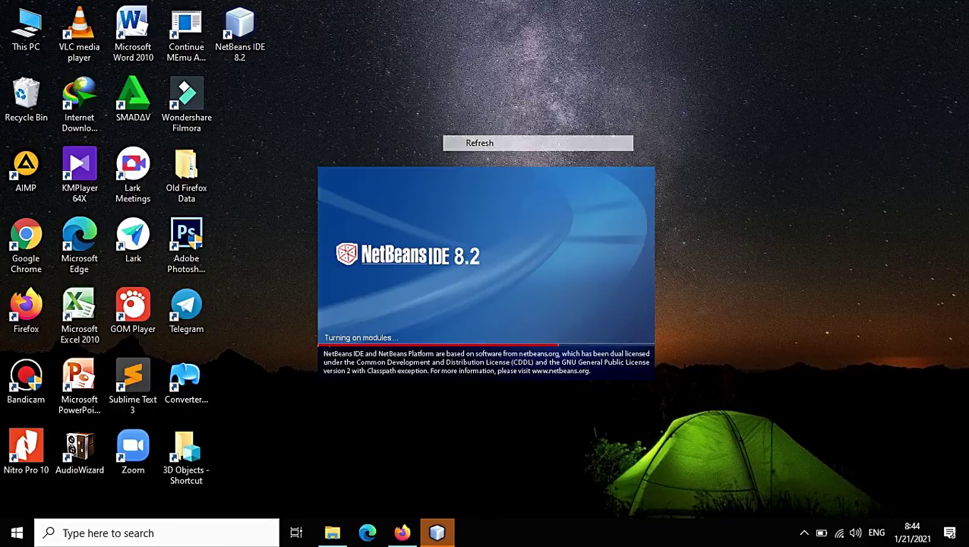
right_click(471, 139)
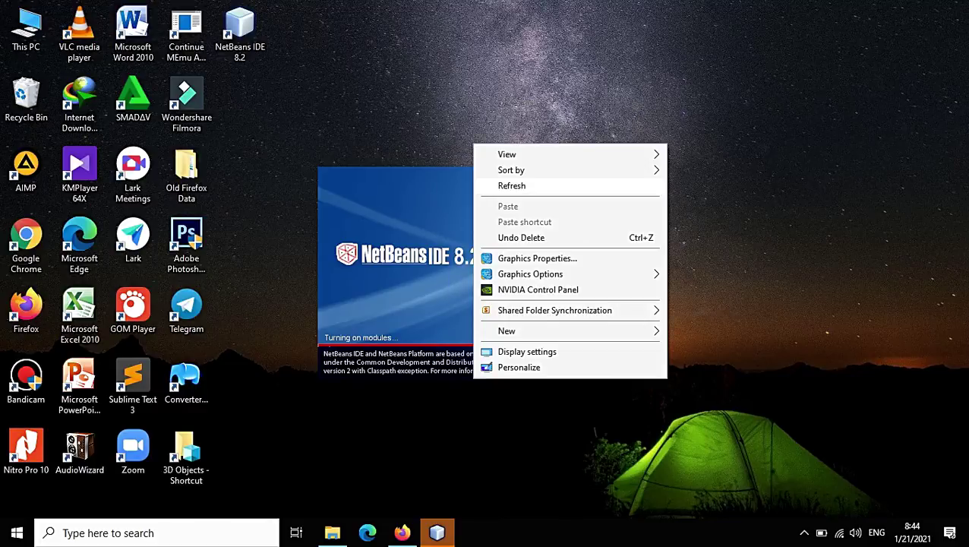
click(502, 184)
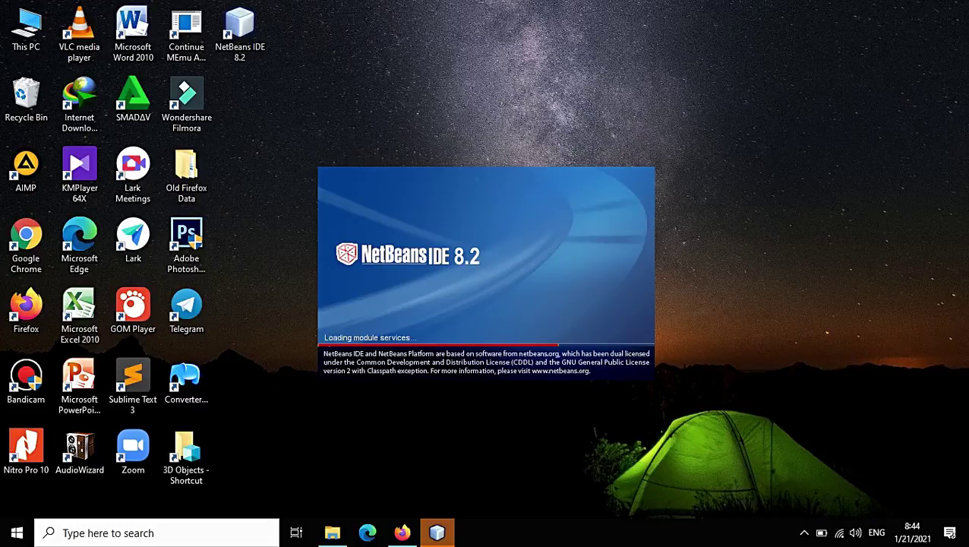
right_click(474, 135)
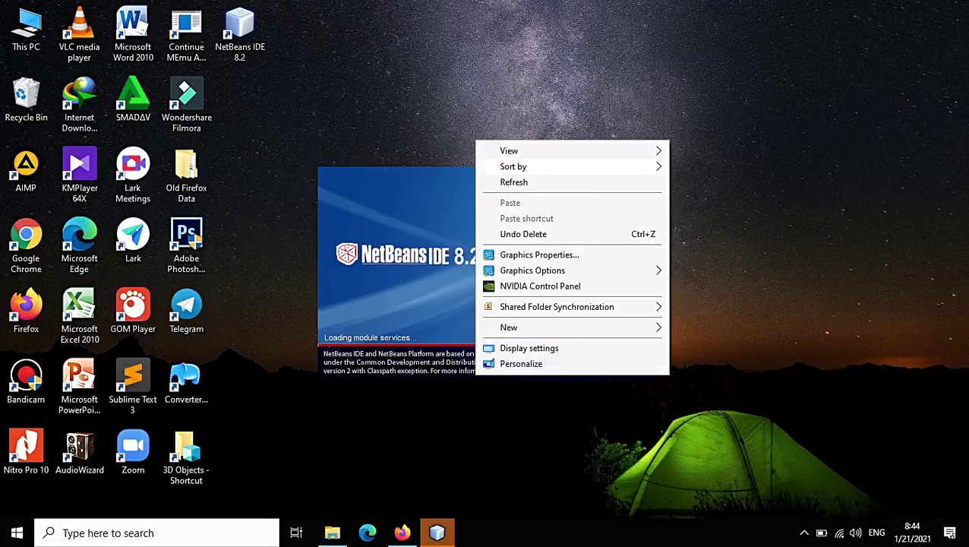
click(502, 179)
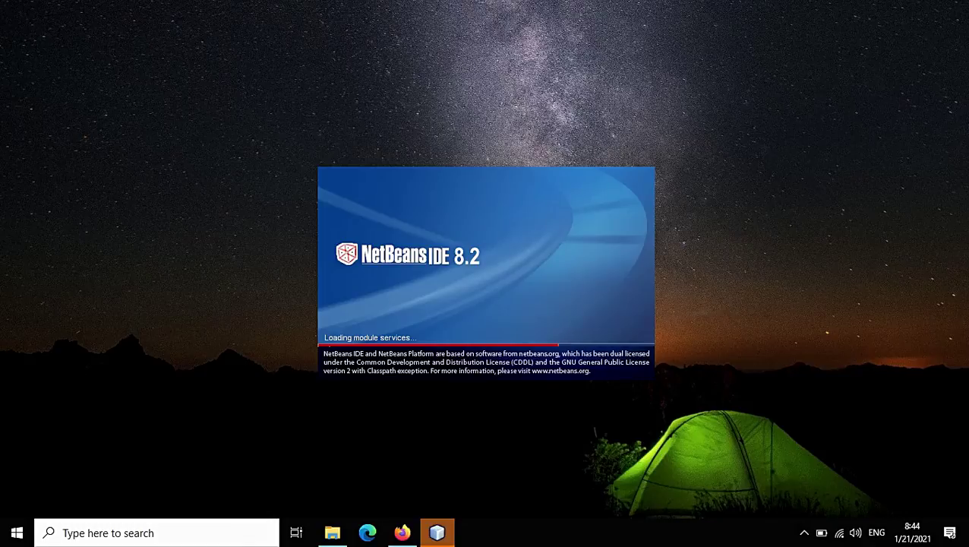
right_click(437, 134)
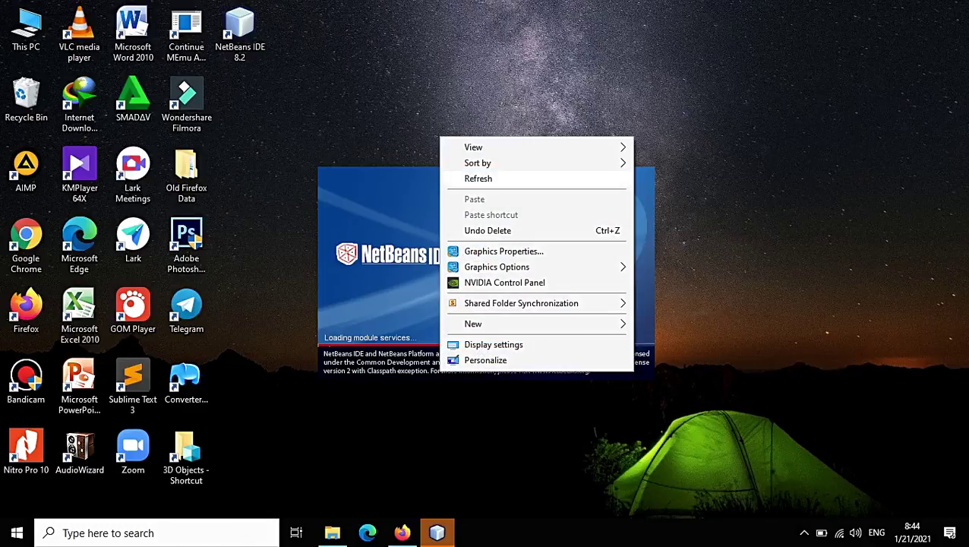
click(486, 178)
right_click(435, 146)
click(471, 191)
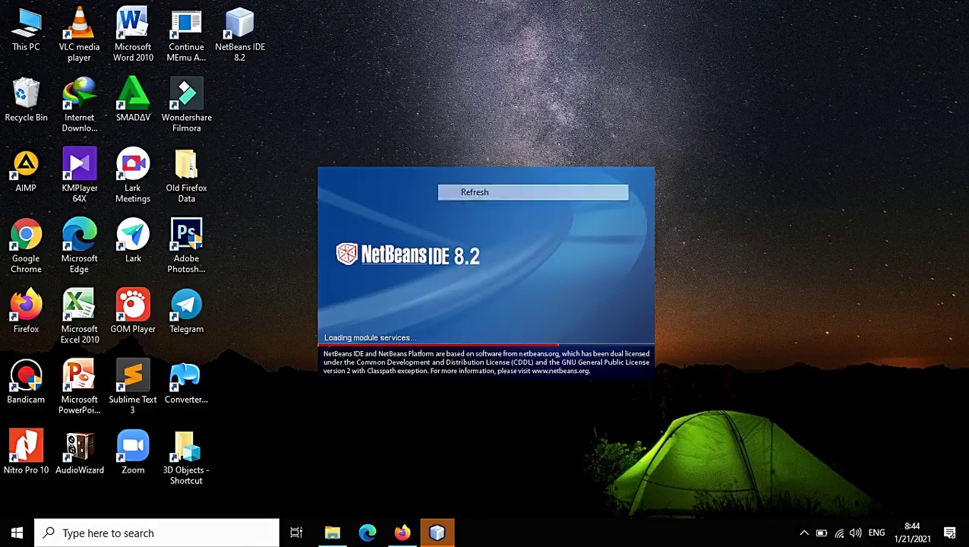
right_click(421, 144)
click(456, 187)
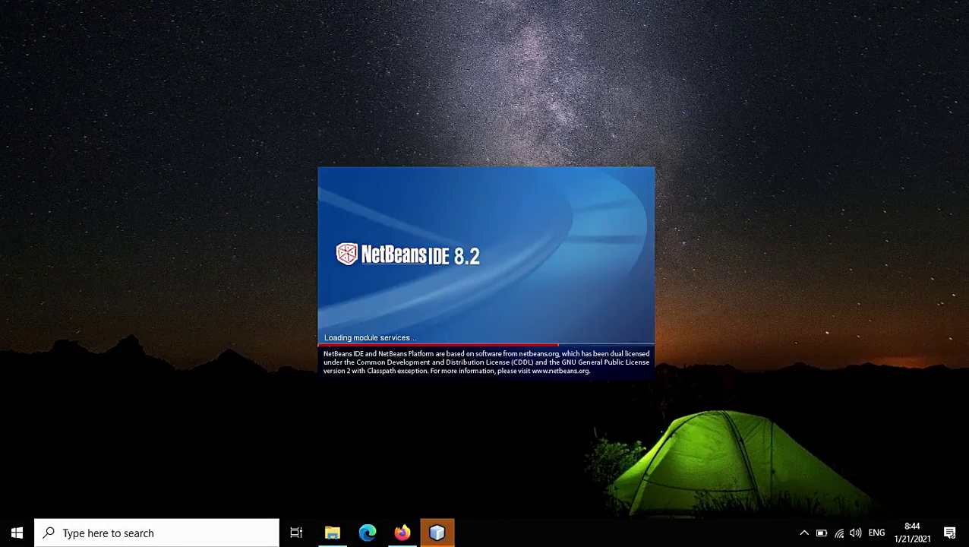
right_click(418, 143)
click(456, 187)
right_click(405, 130)
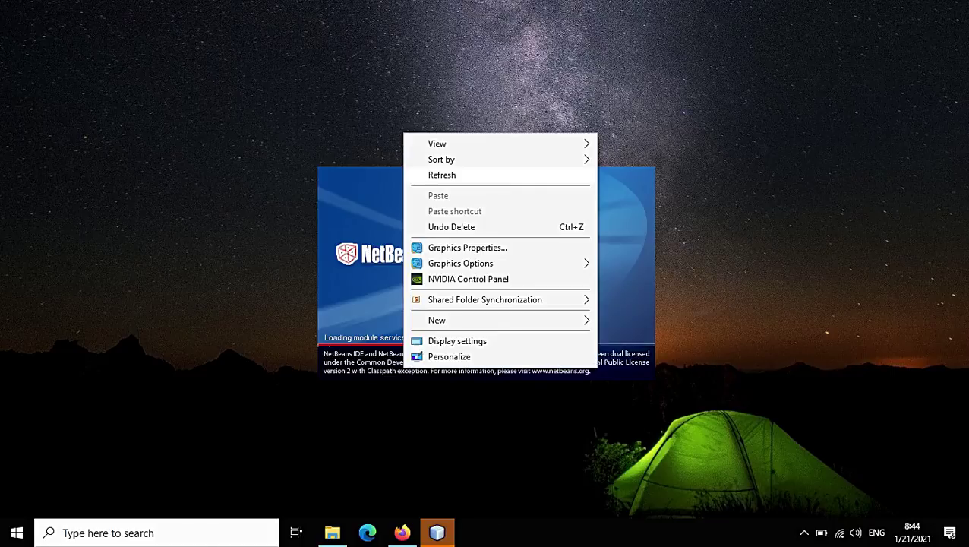
click(433, 173)
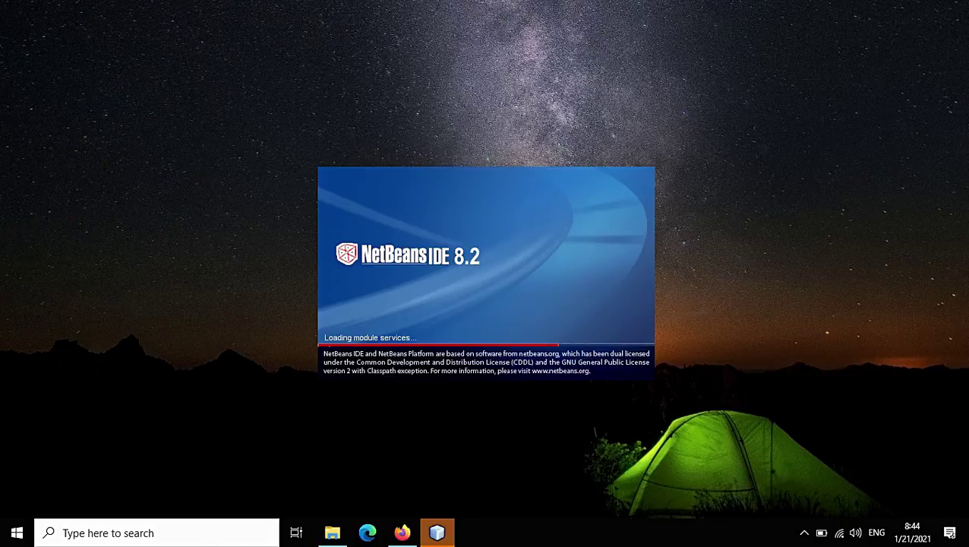
right_click(414, 143)
click(448, 184)
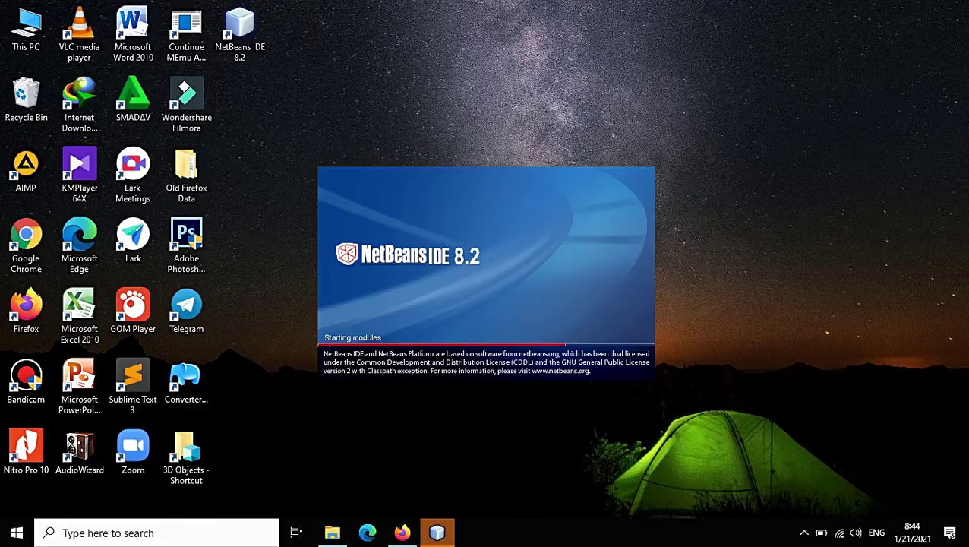
right_click(448, 158)
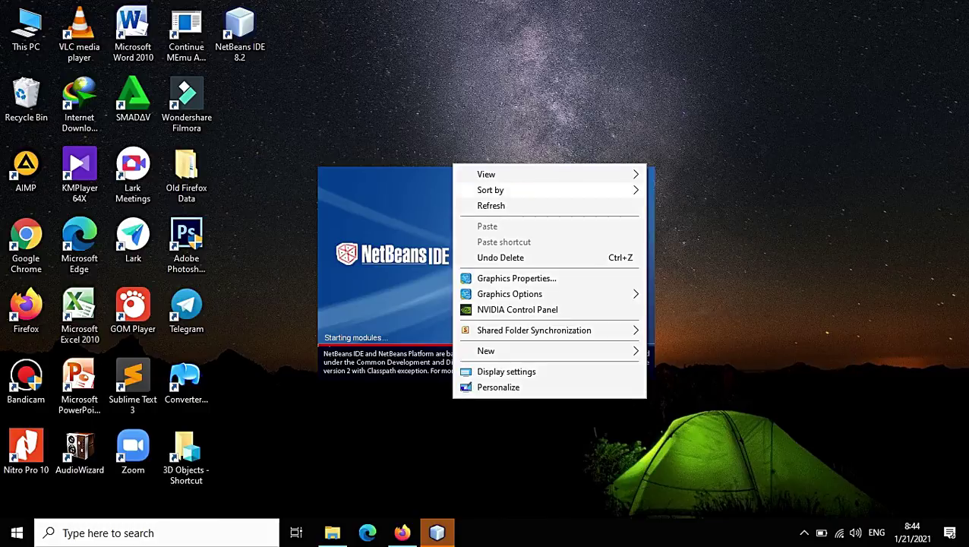
click(478, 205)
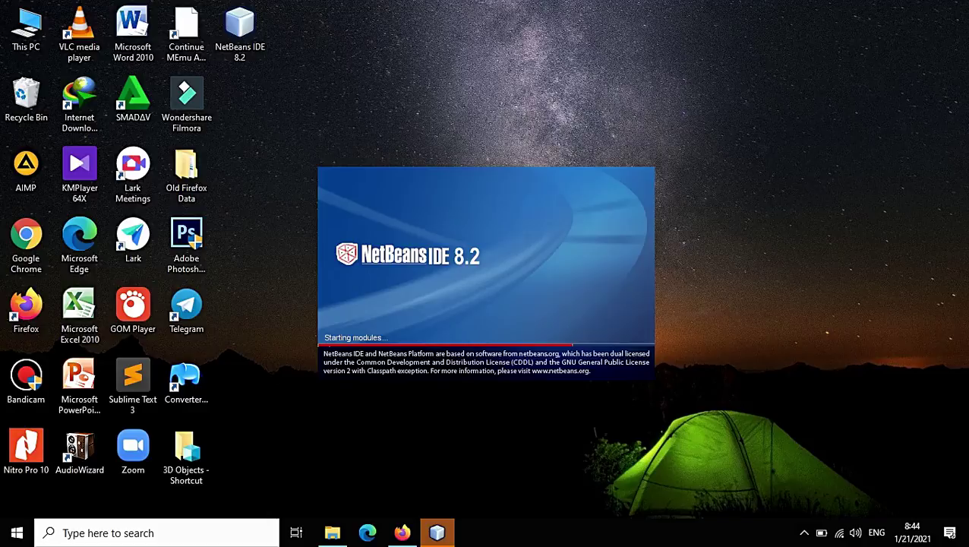
right_click(469, 149)
click(510, 194)
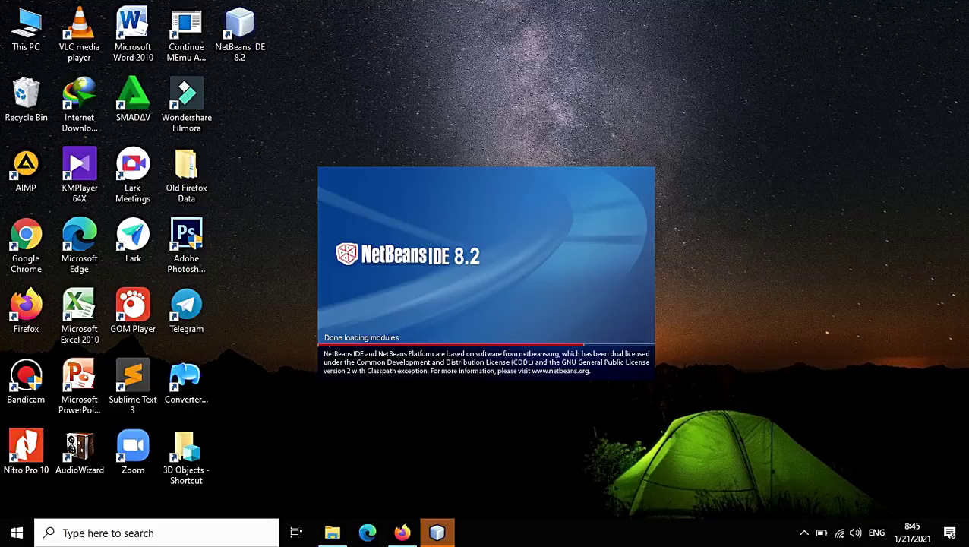
right_click(670, 229)
click(714, 273)
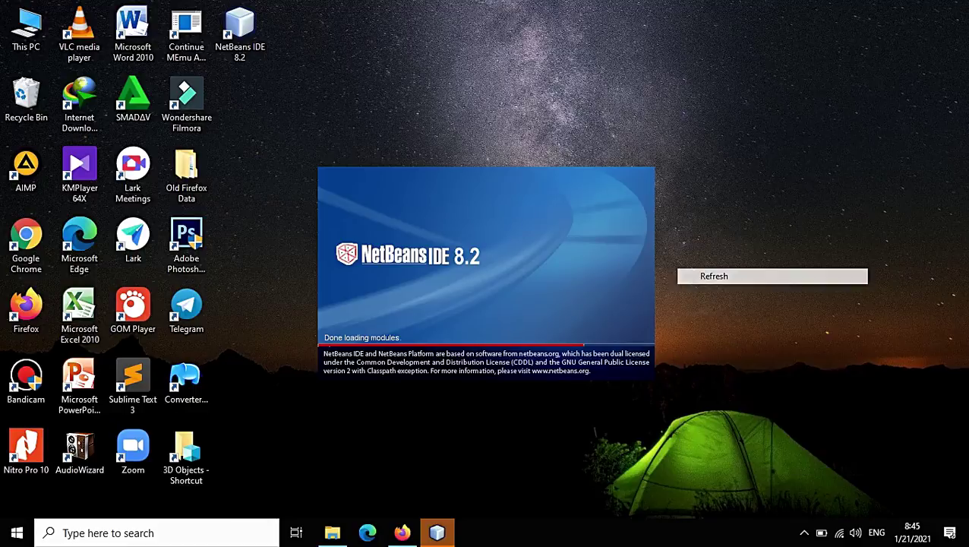
right_click(700, 240)
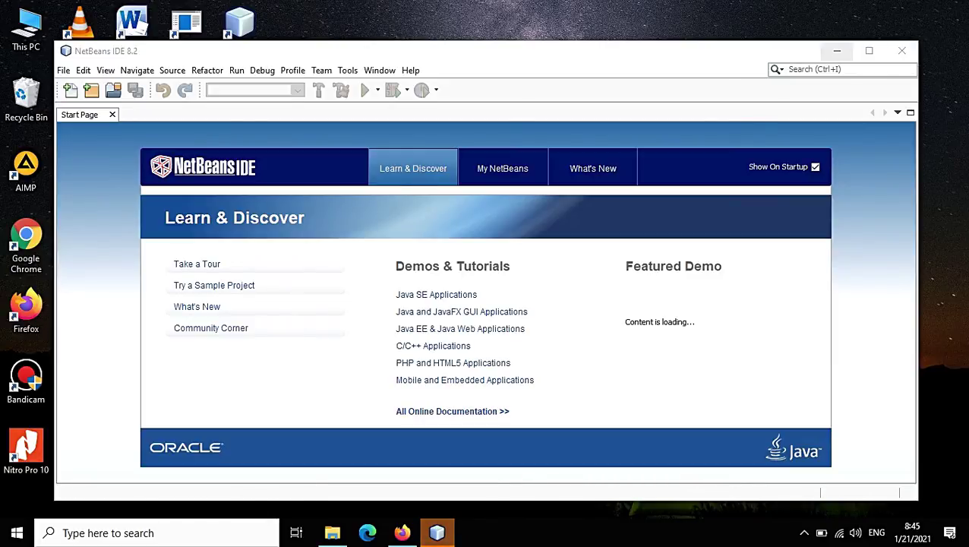
Minimize the NetBeans IDE 8.2 window to return to the desktop
click(837, 50)
right_click(498, 193)
click(760, 302)
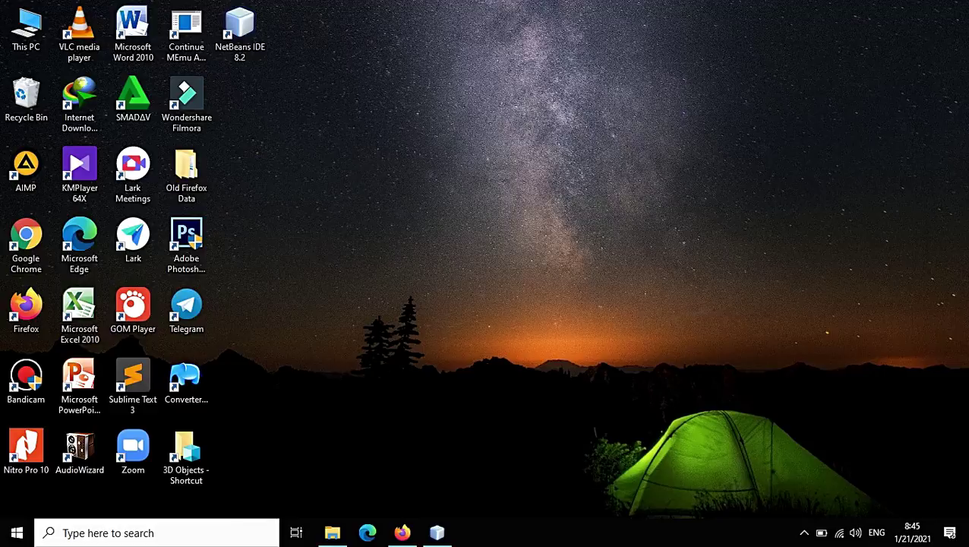
right_click(371, 207)
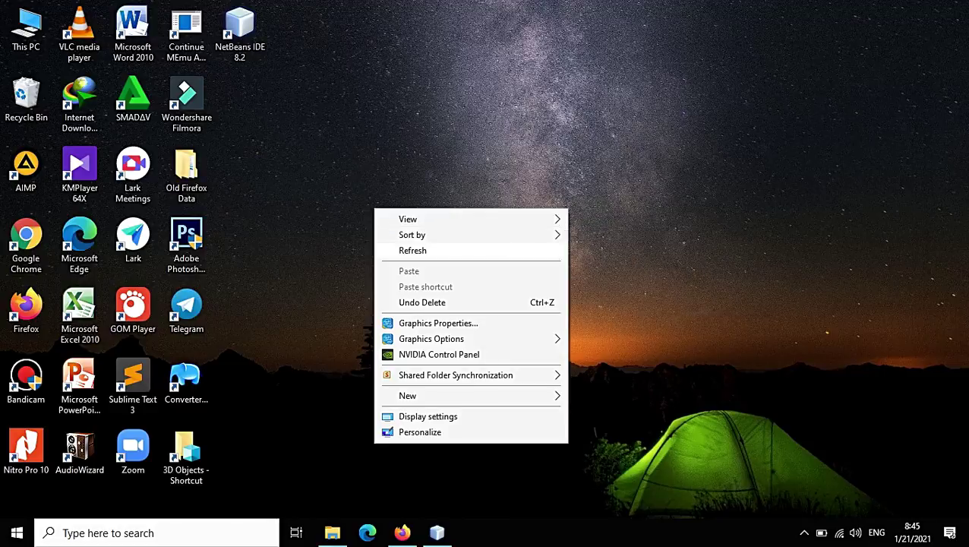
click(635, 314)
right_click(376, 173)
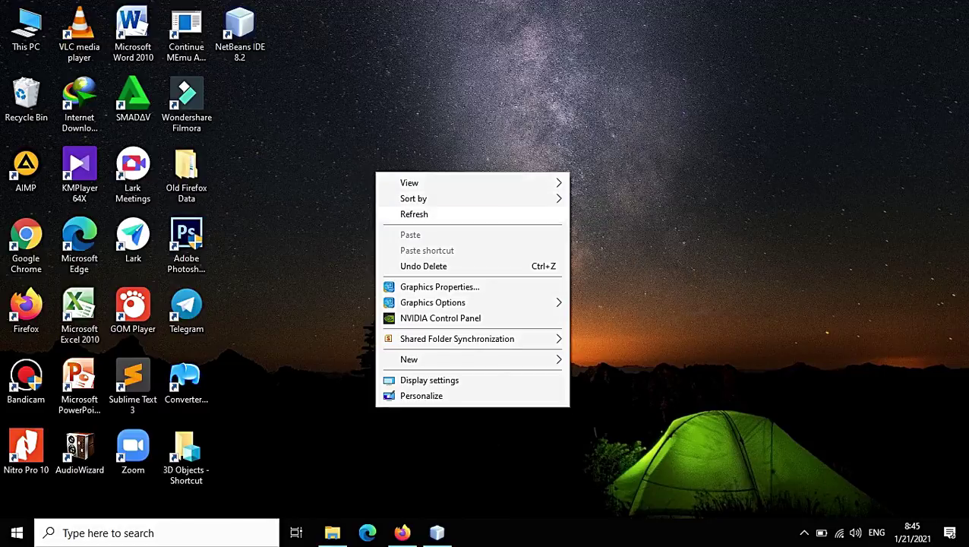
click(414, 214)
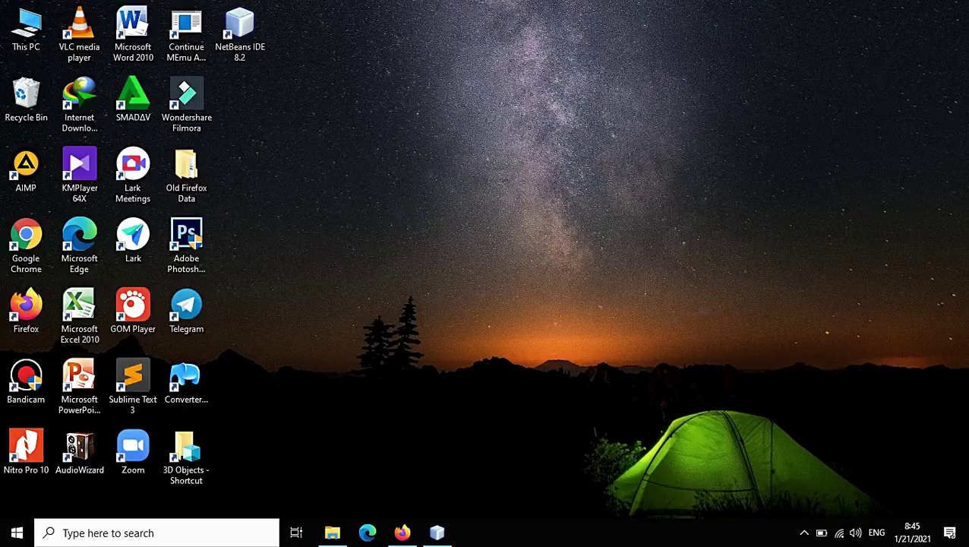
right_click(379, 183)
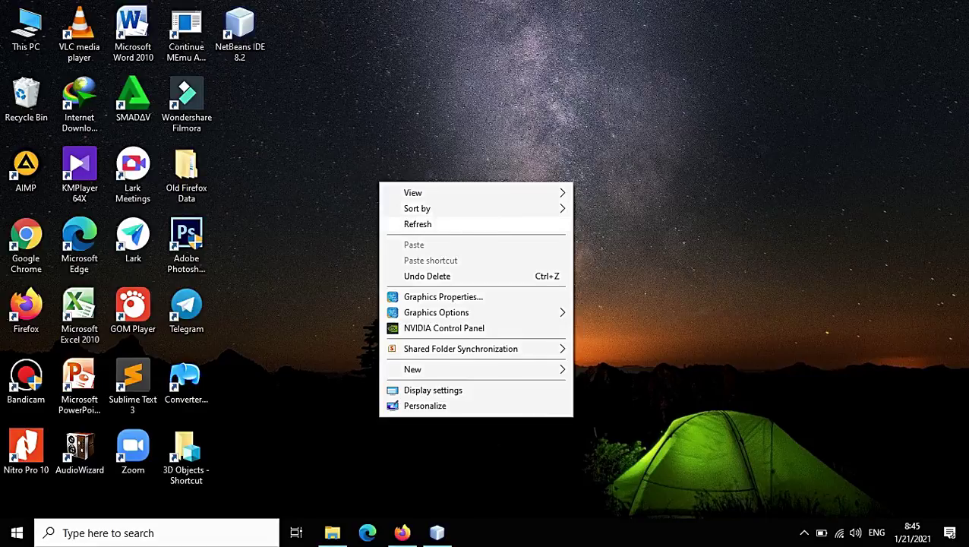
click(417, 224)
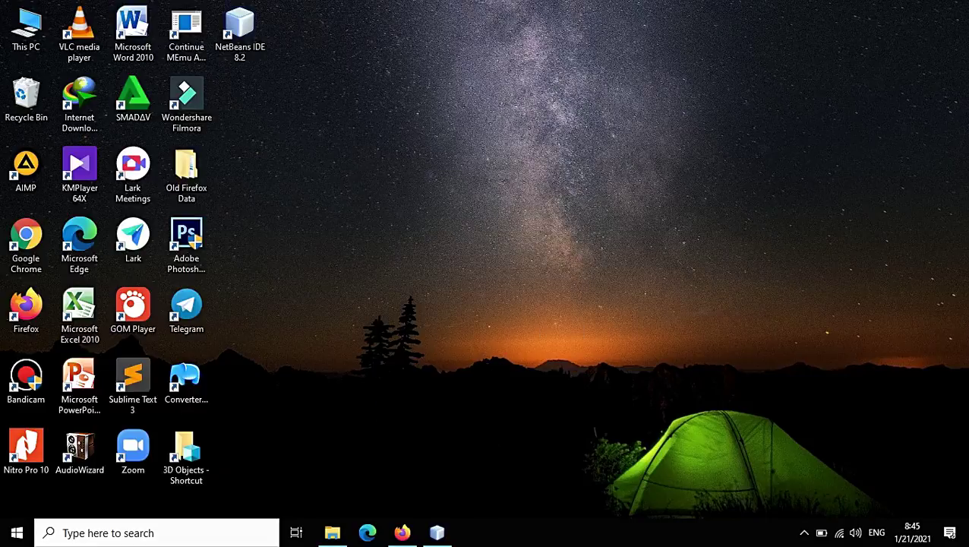
right_click(391, 195)
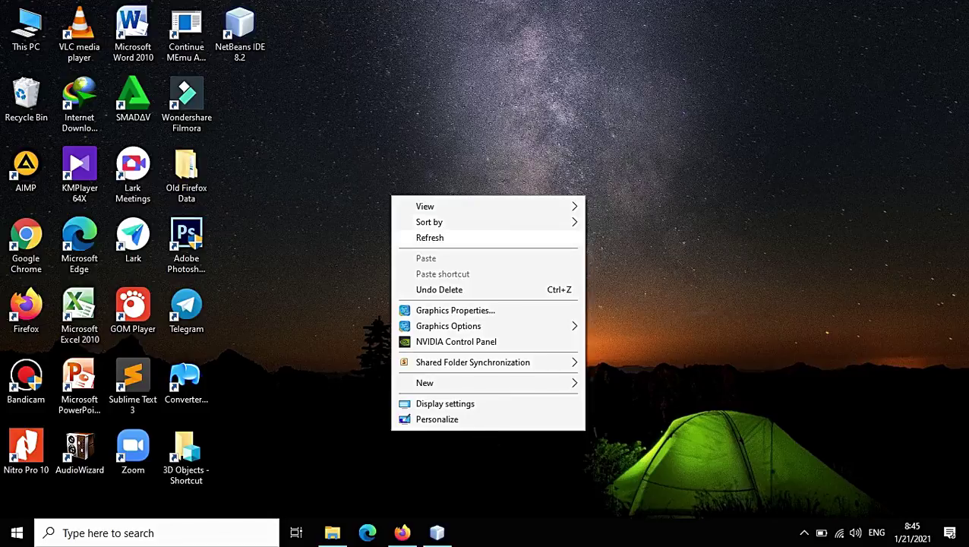